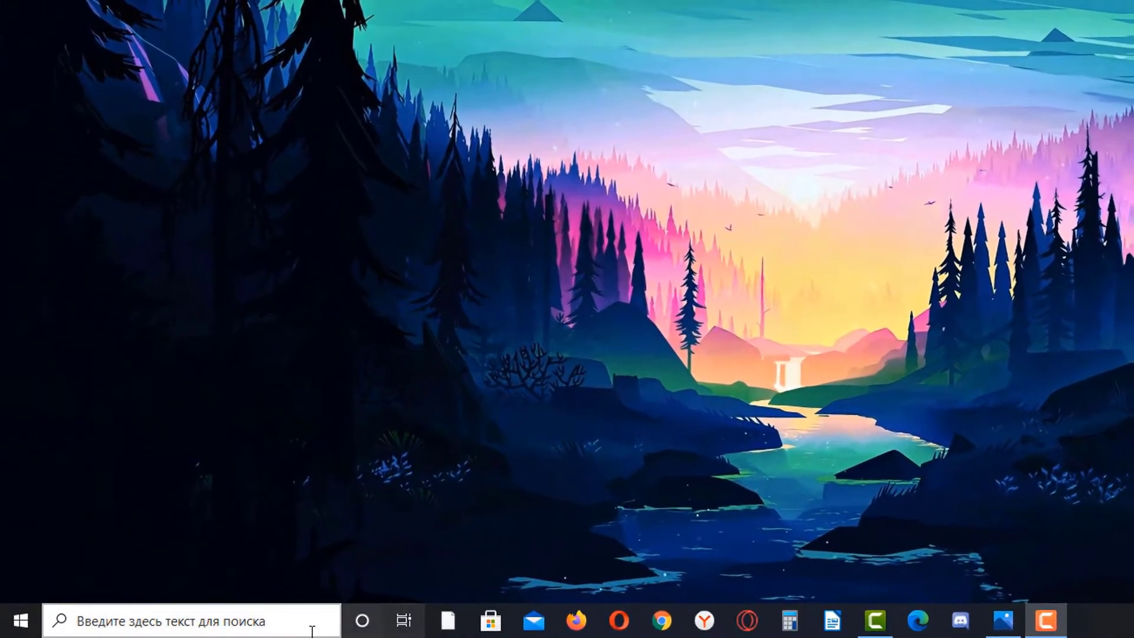
Search Windows for the Службы console and open it
click(197, 632)
text(сл)
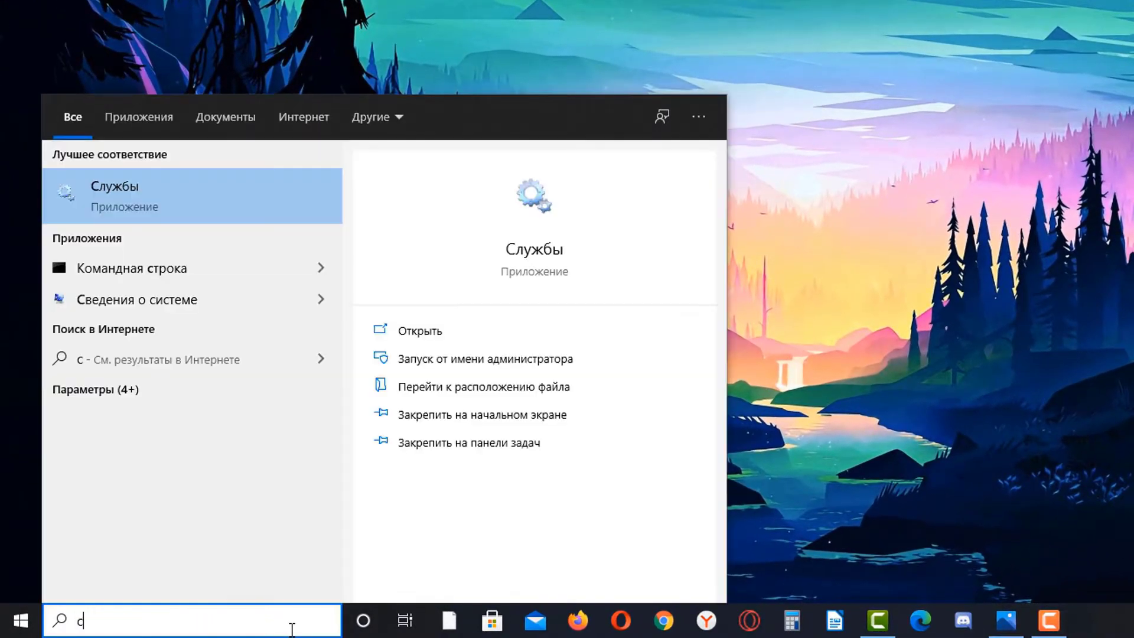
click(211, 209)
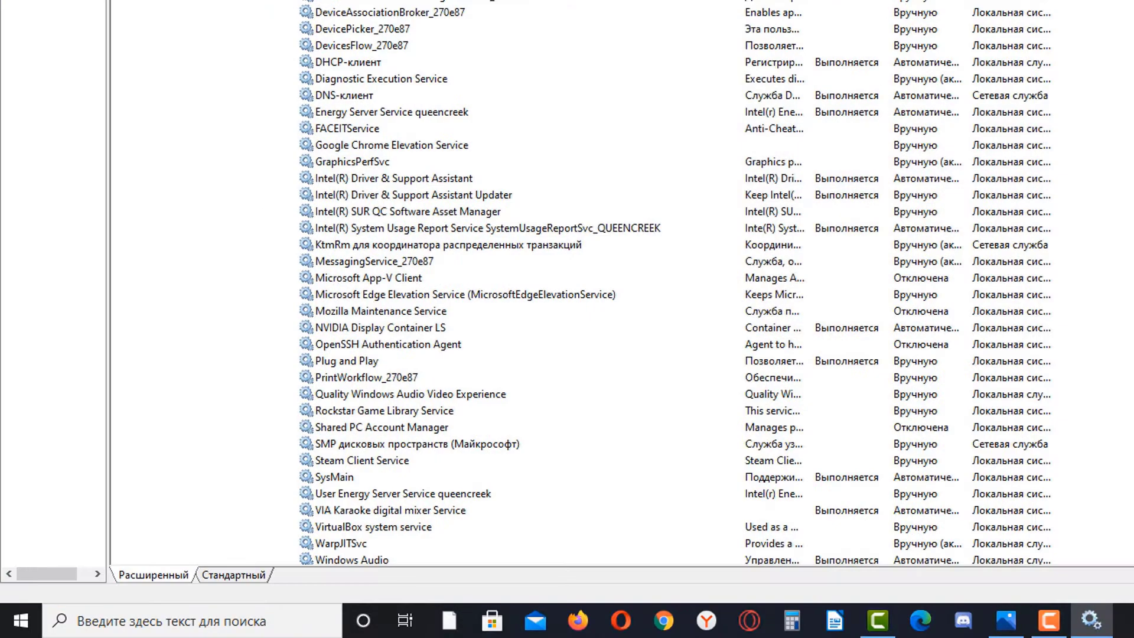
Set the startup type of the Центр обновления Windows service to Вручную and apply the change
scroll(567, 284, down, 20)
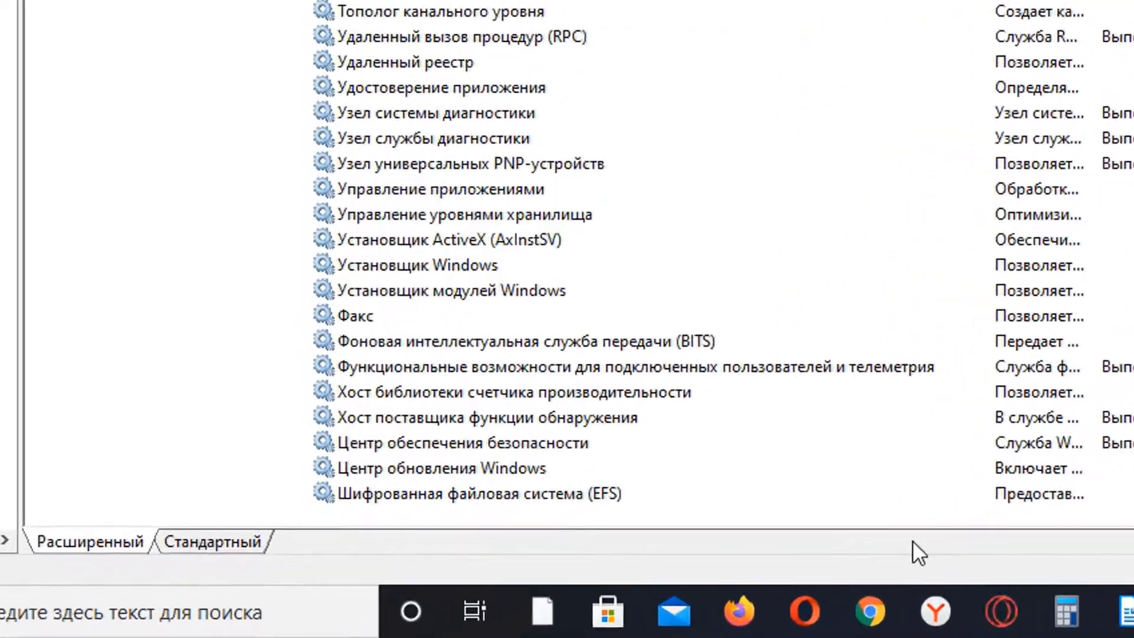
double_click(572, 449)
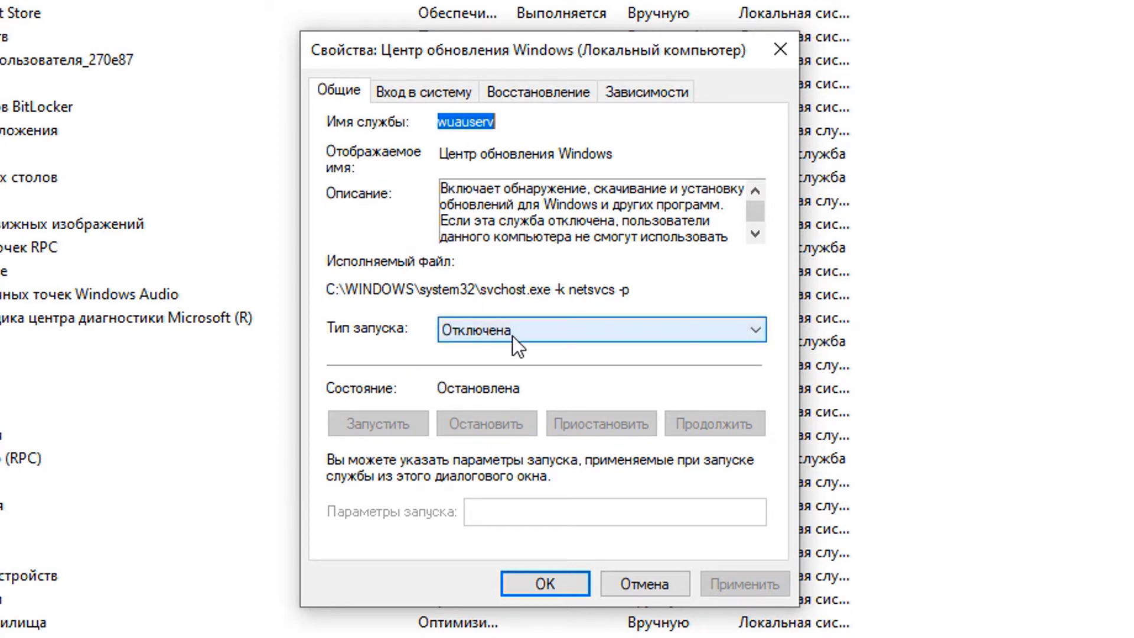
click(555, 332)
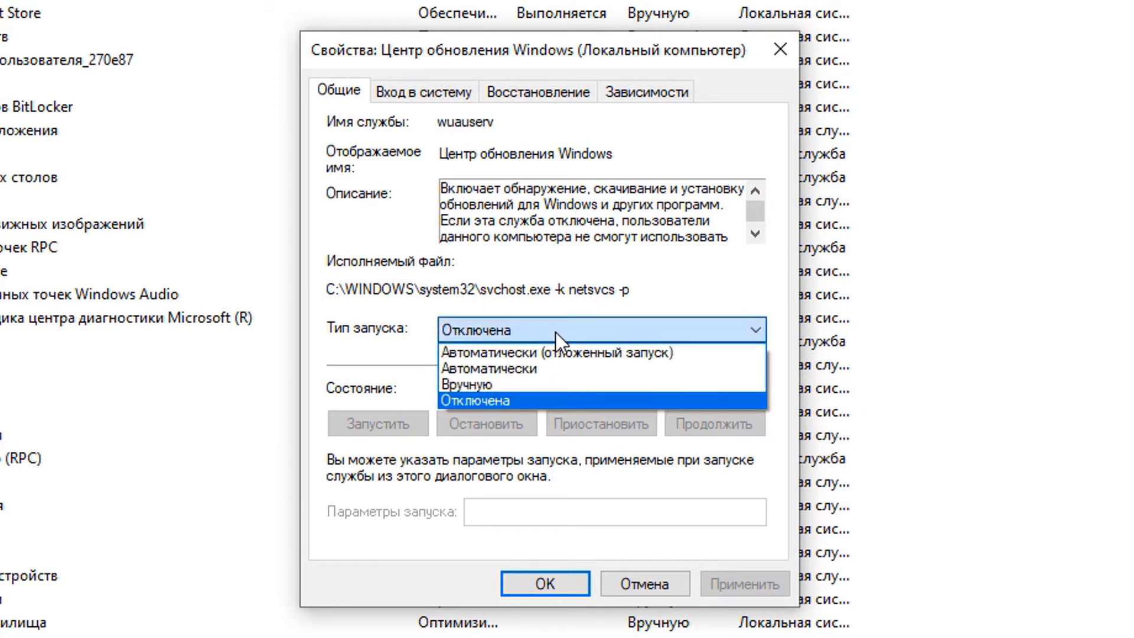
click(530, 385)
click(743, 588)
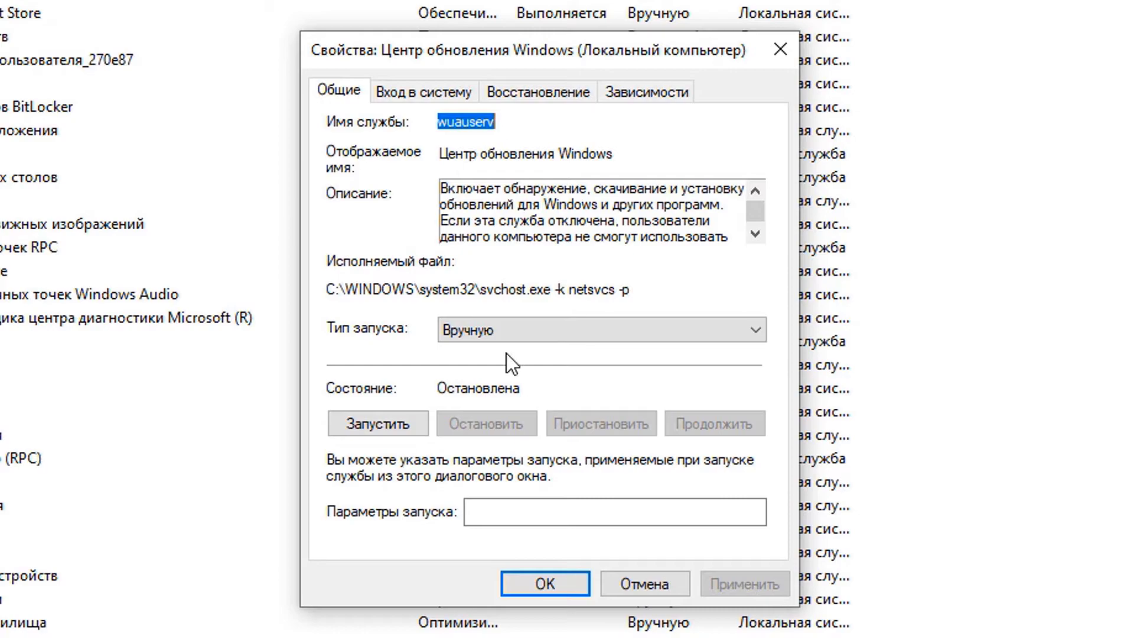
click(543, 583)
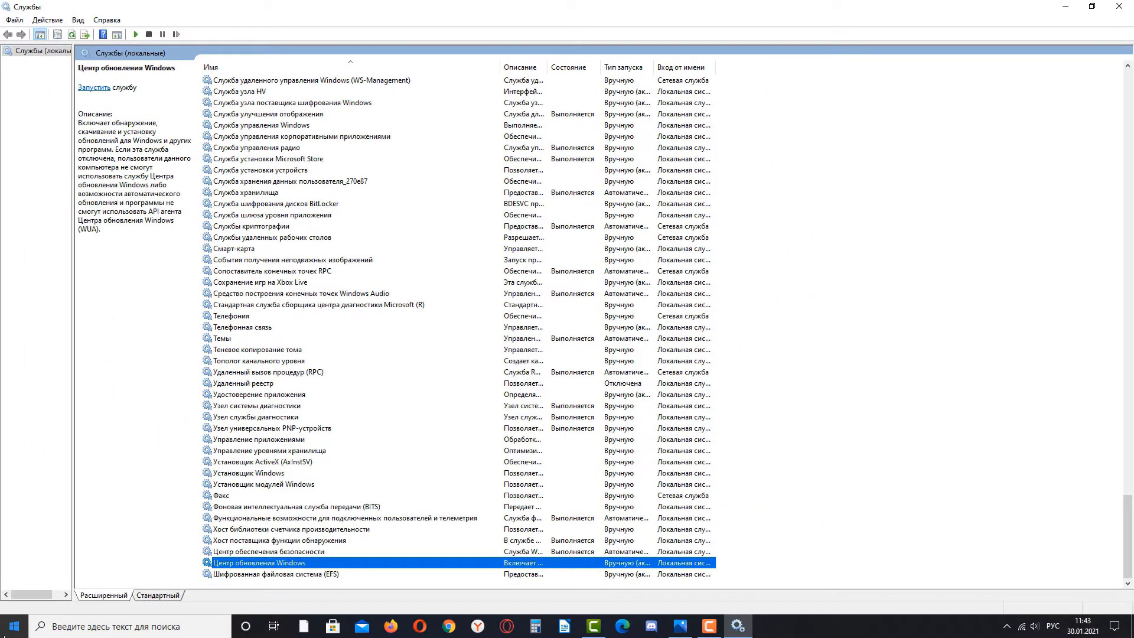
Switch to Windows Settings, go to Обновление и безопасность, and check for Windows updates
key(super)
click(17, 576)
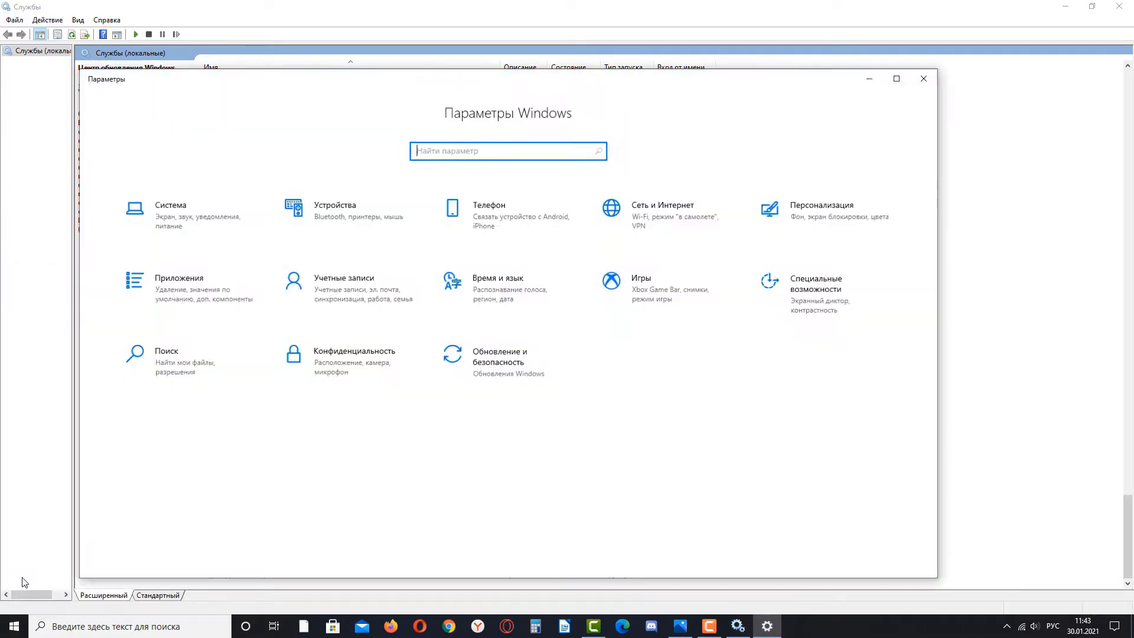
click(481, 379)
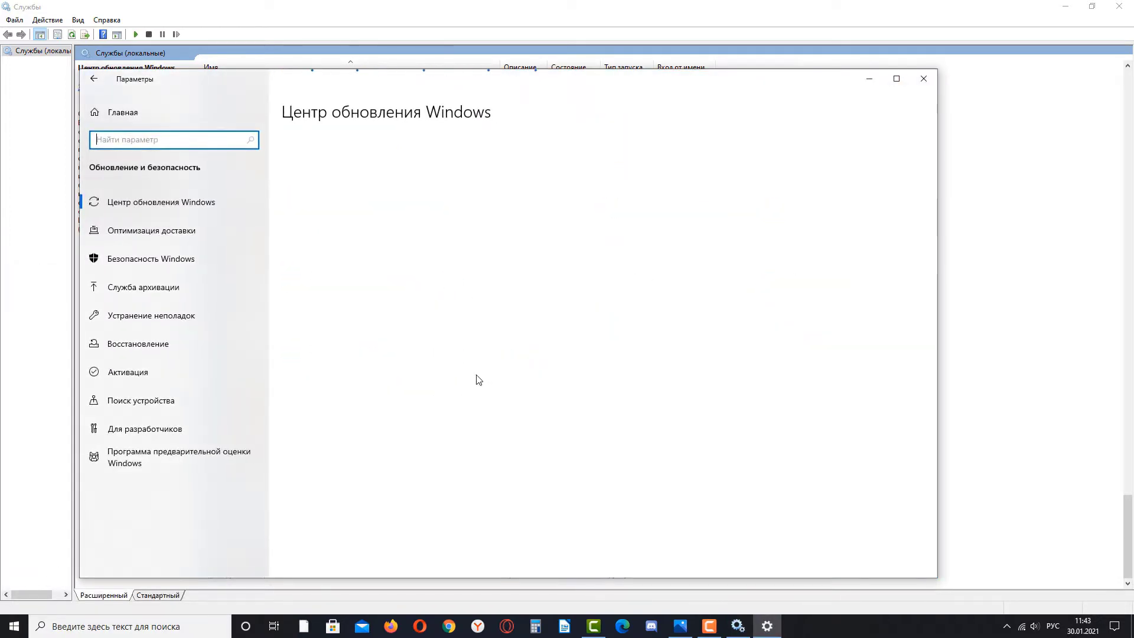
click(361, 182)
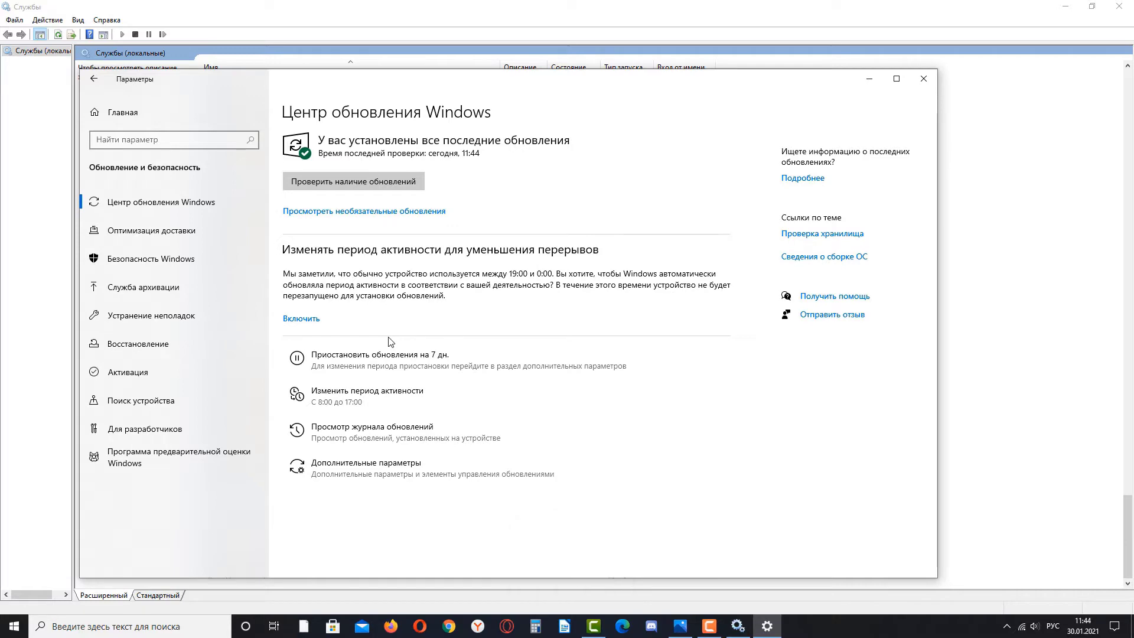
Return to the Службы console and check the startup type in the properties of Службы криптографии
click(738, 631)
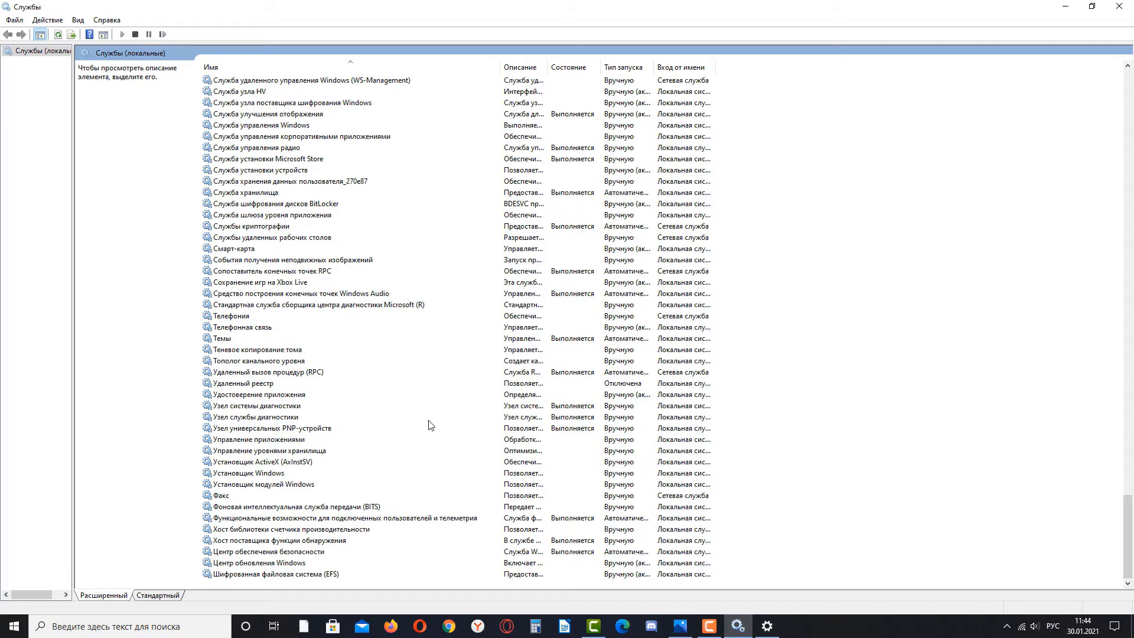
scroll(430, 425, up, 1)
click(267, 262)
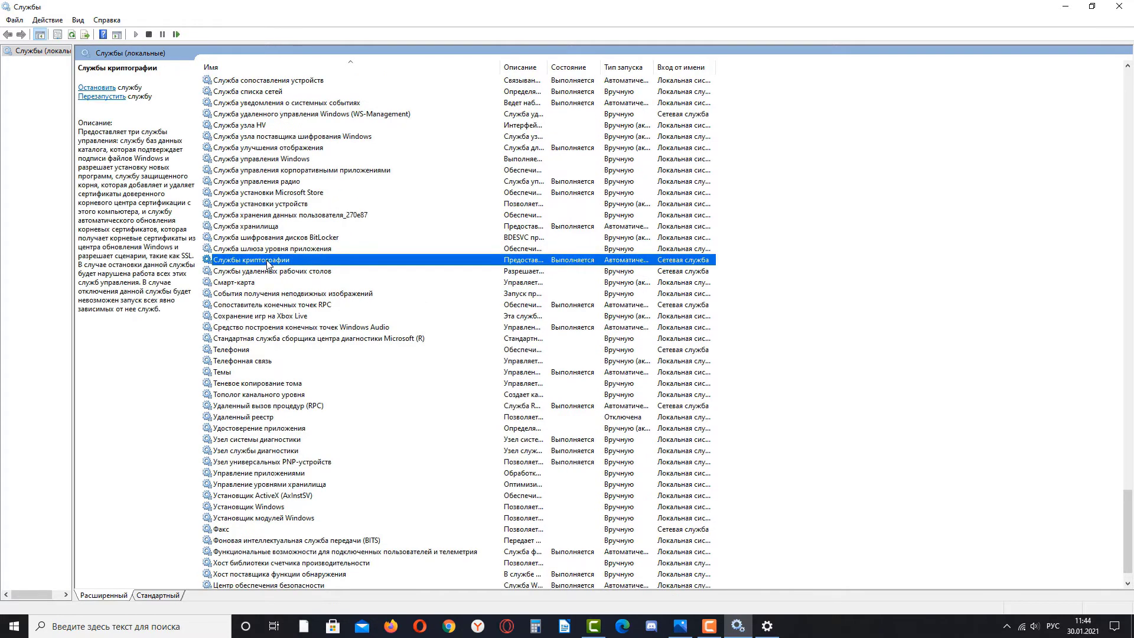
double_click(265, 267)
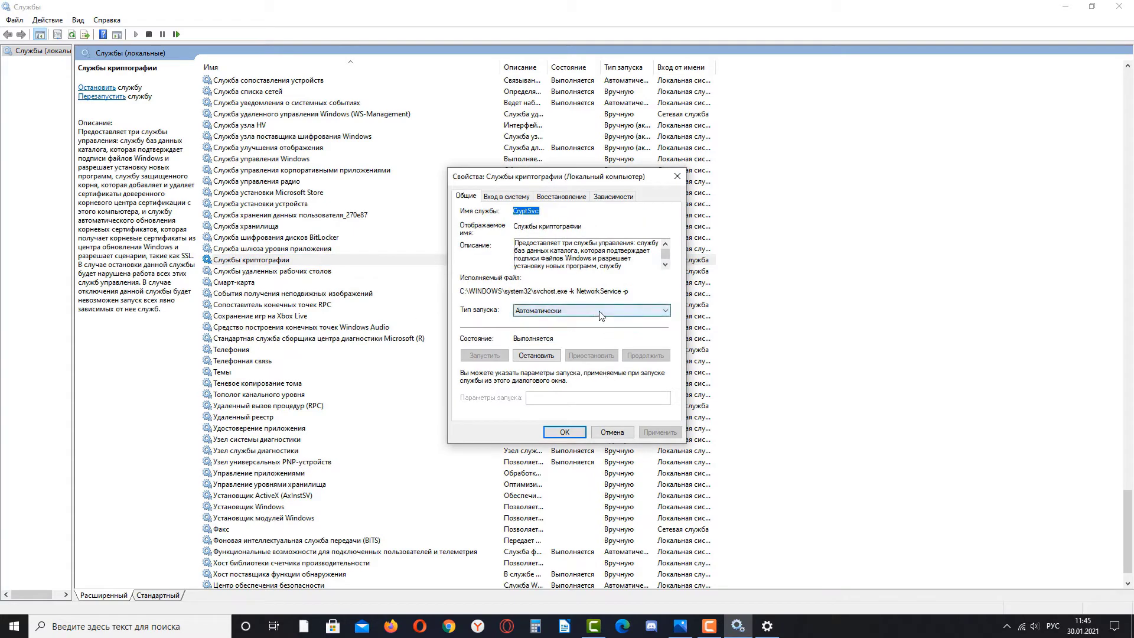
click(562, 433)
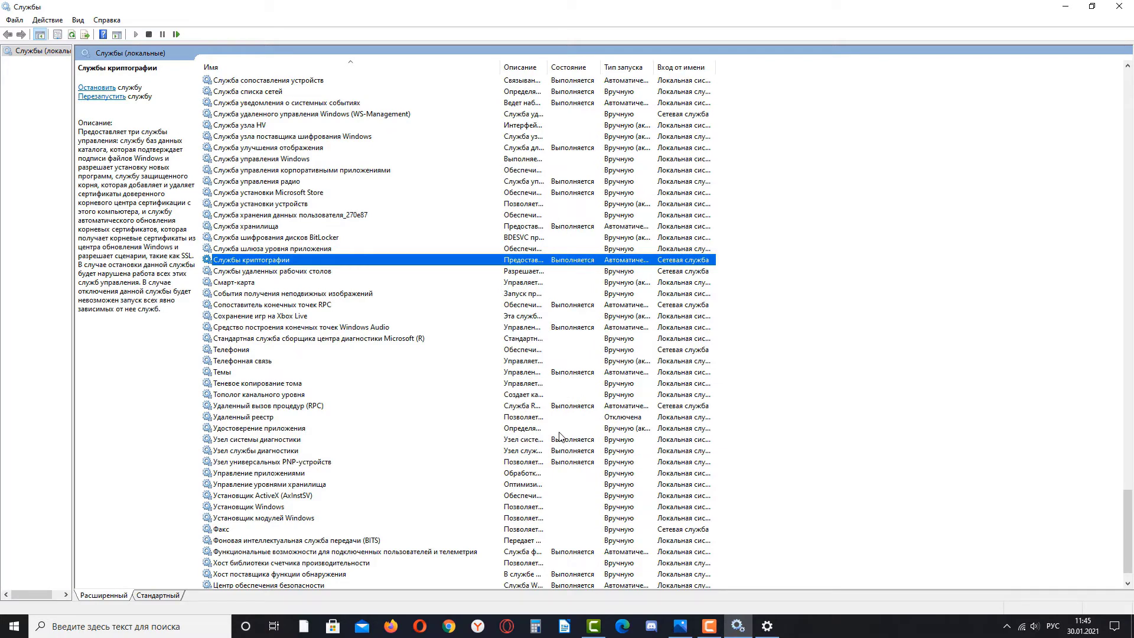
Choose Вручную as the startup type of Фоновая интеллектуальная служба передачи (BITS) and confirm its properties
scroll(354, 502, down, 1)
double_click(345, 506)
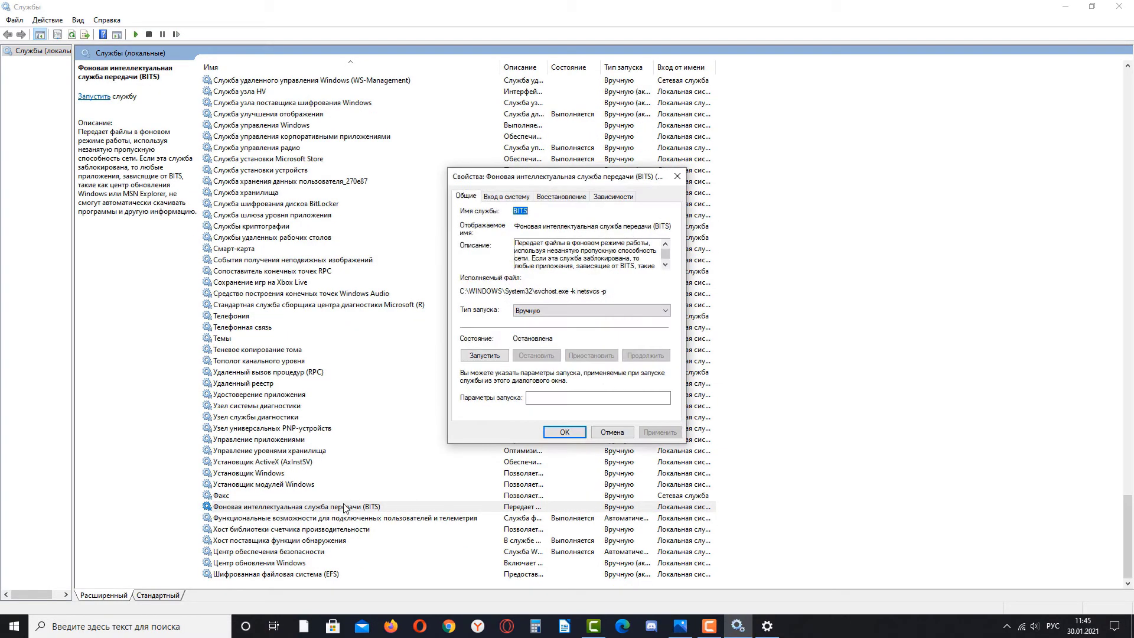
click(582, 311)
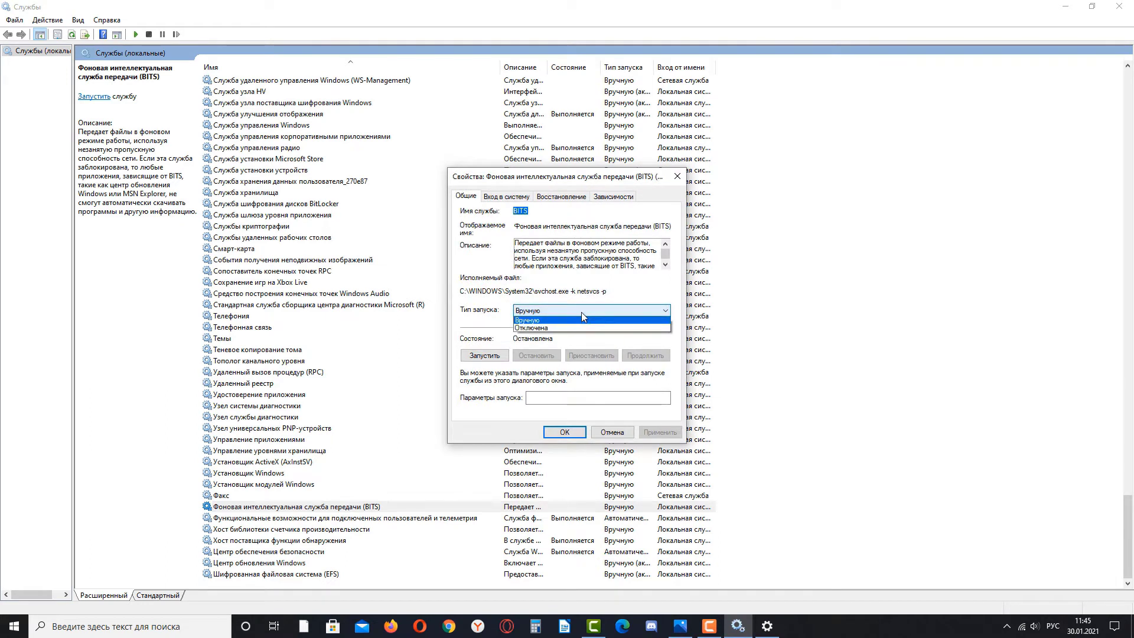
click(572, 339)
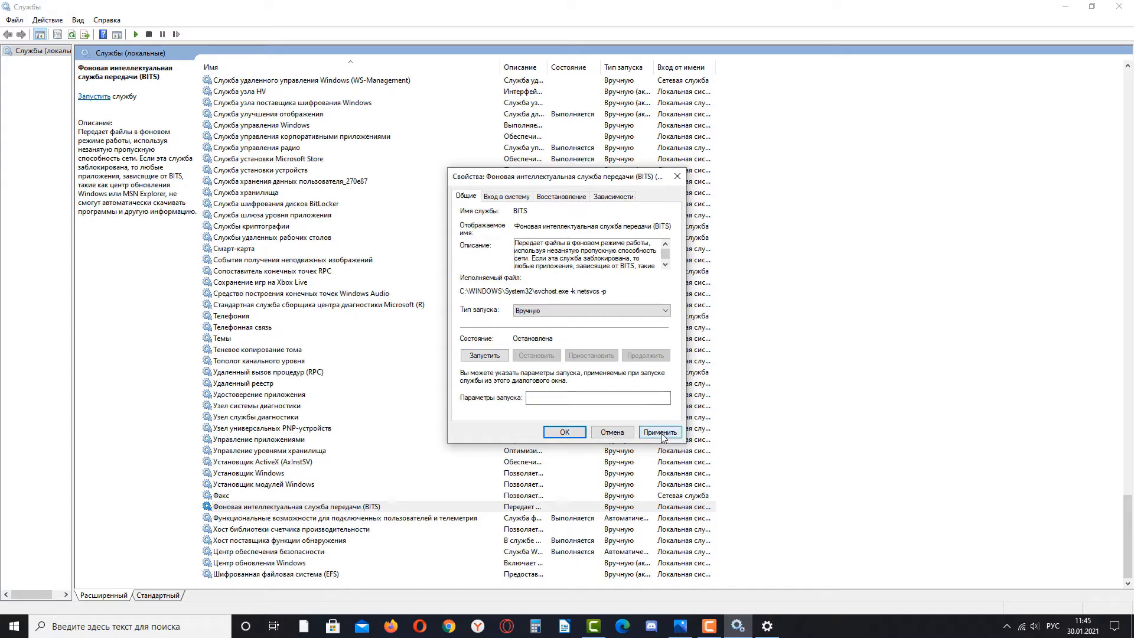
click(565, 434)
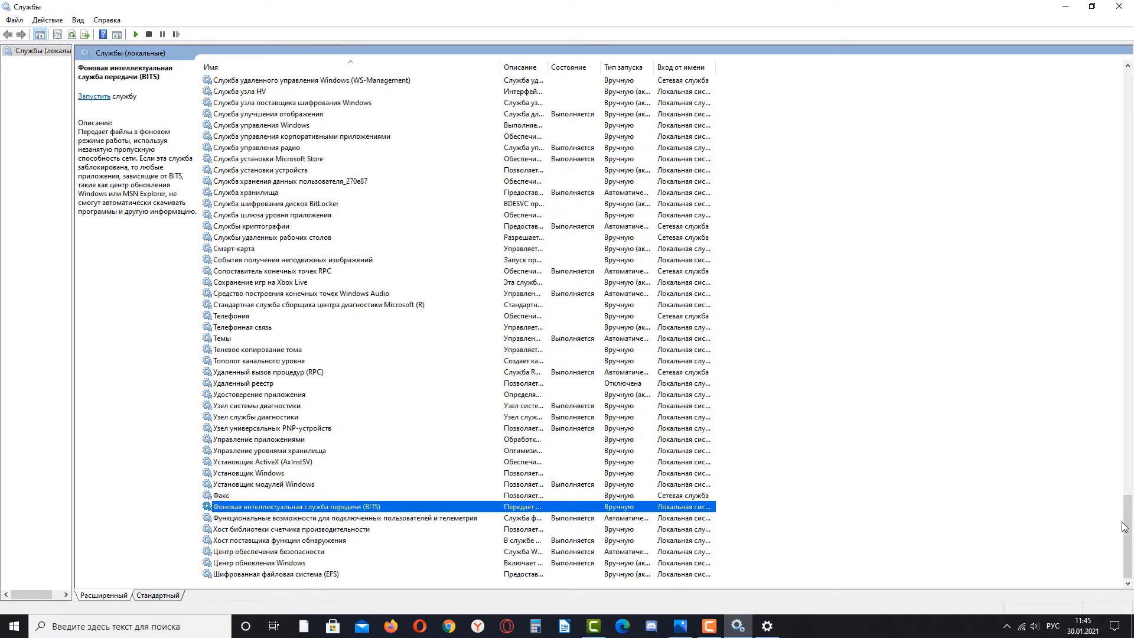
Open the properties of the Брандмауэр Защитника Windows service and examine its service name
drag(1125, 527, 1130, 172)
double_click(308, 329)
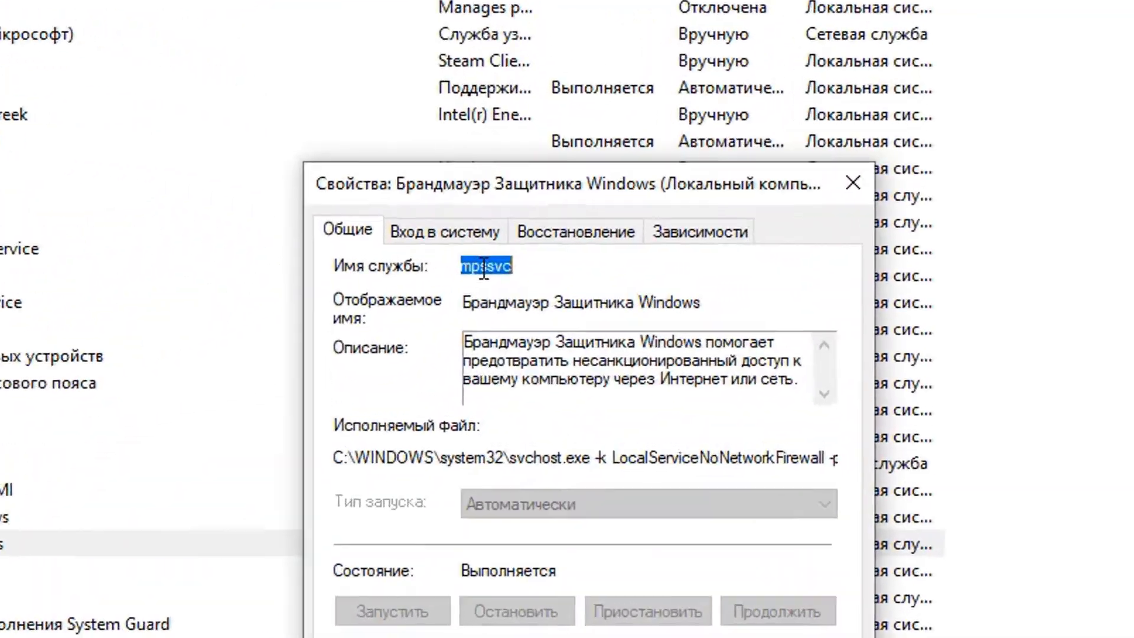
click(532, 211)
drag(502, 287, 458, 287)
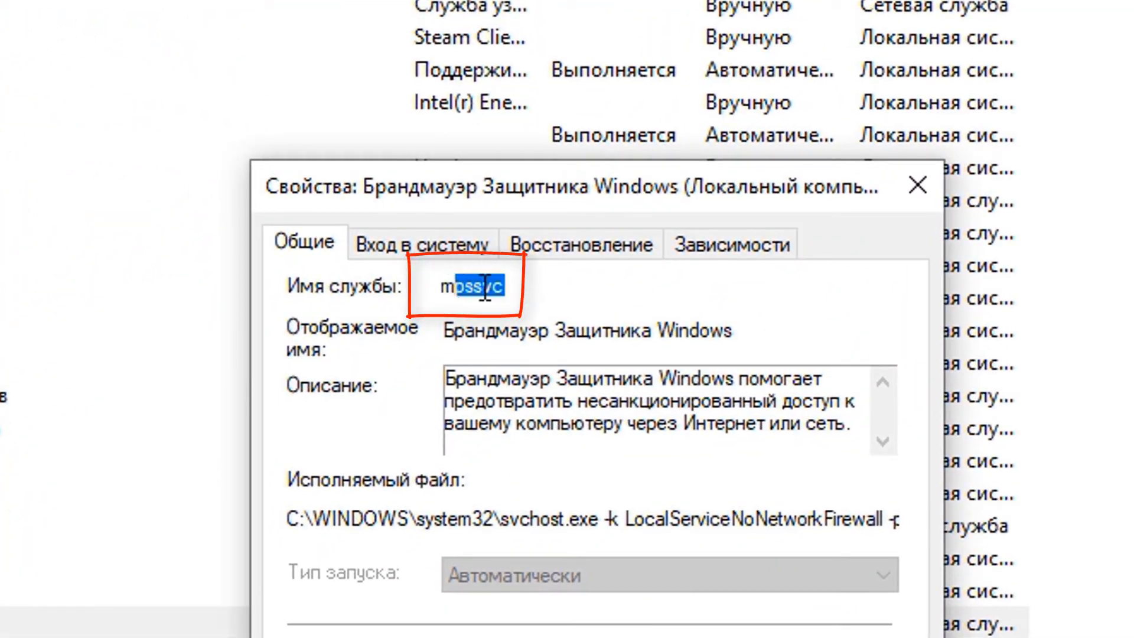
click(483, 288)
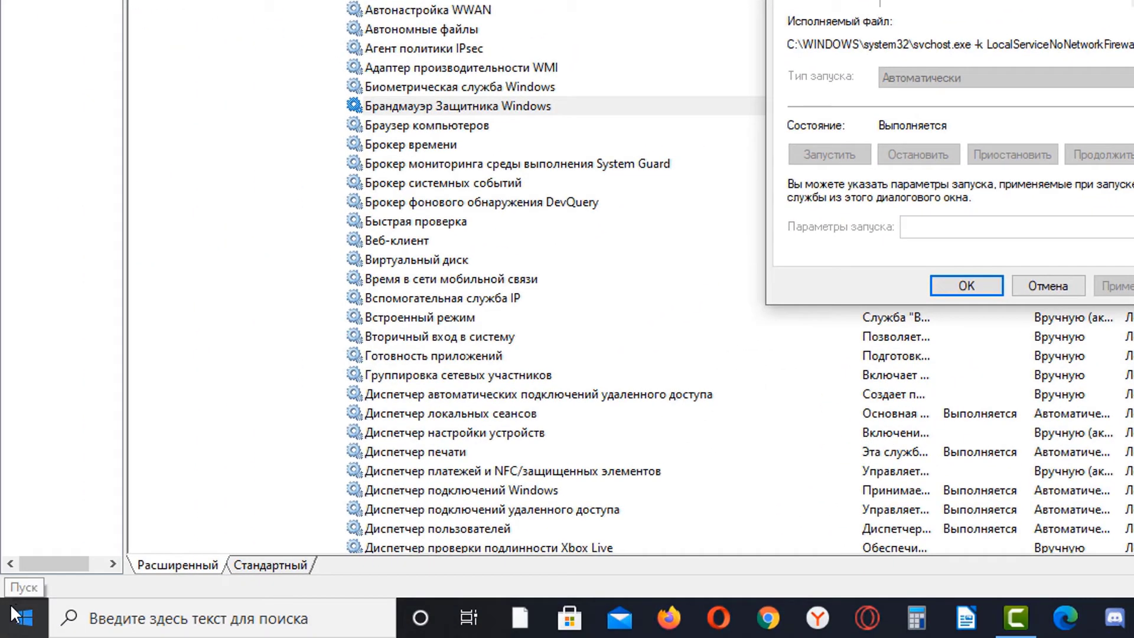
Launch the Registry Editor by running the command regedit
right_click(23, 624)
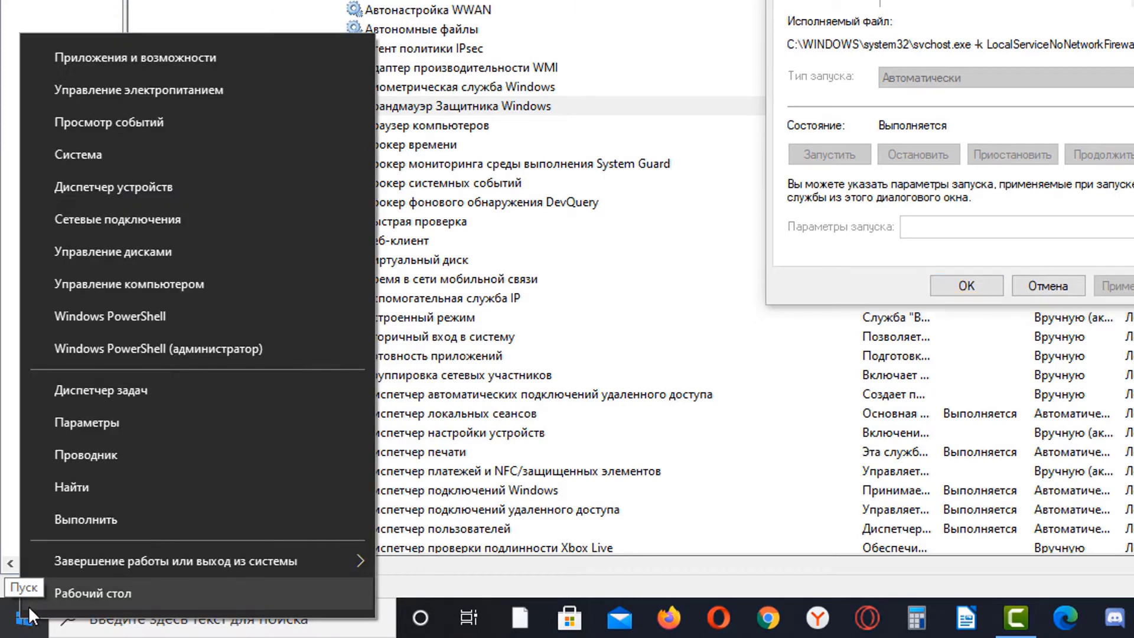
click(87, 527)
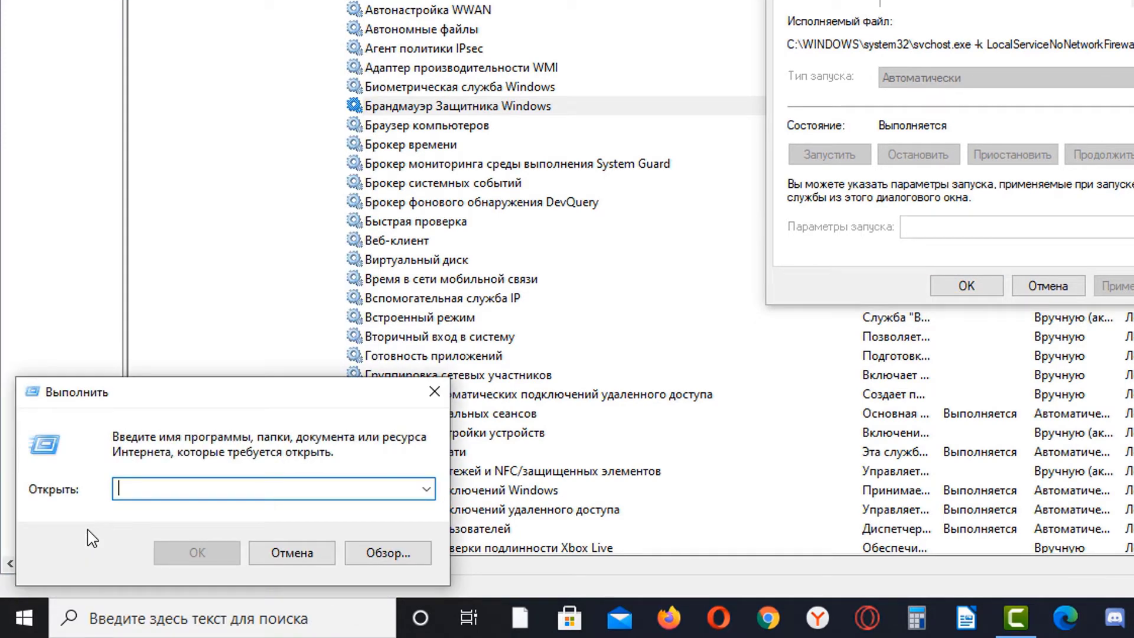
text(regedit)
click(190, 559)
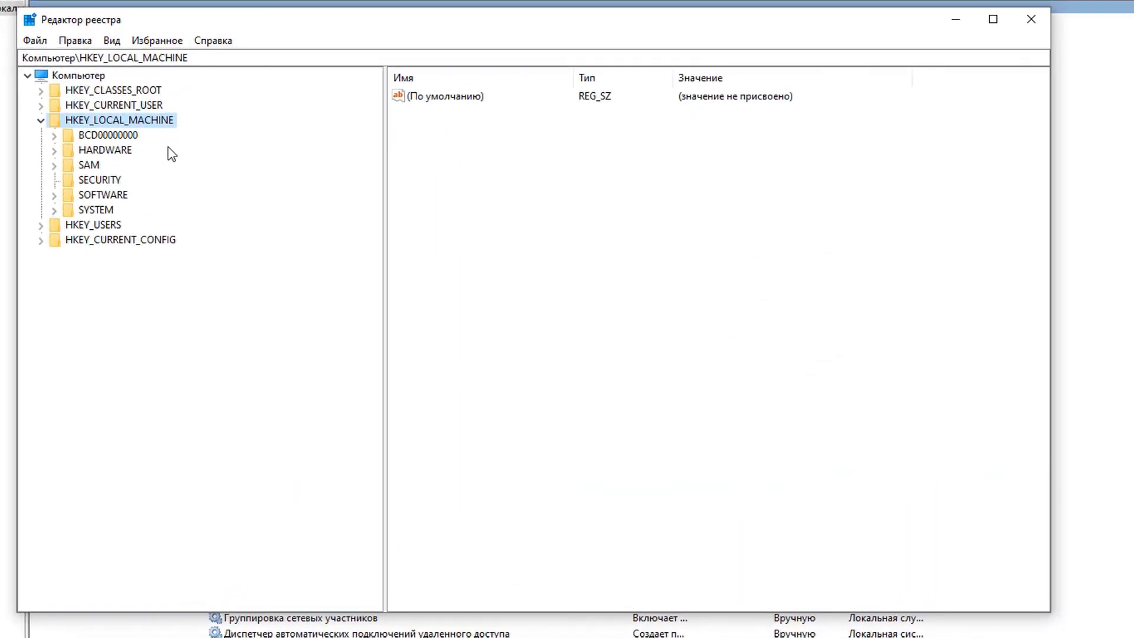
Expand the registry branch HKEY_LOCAL_MACHINE\SYSTEM\CurrentControlSet\Services and look through its subkeys
click(54, 210)
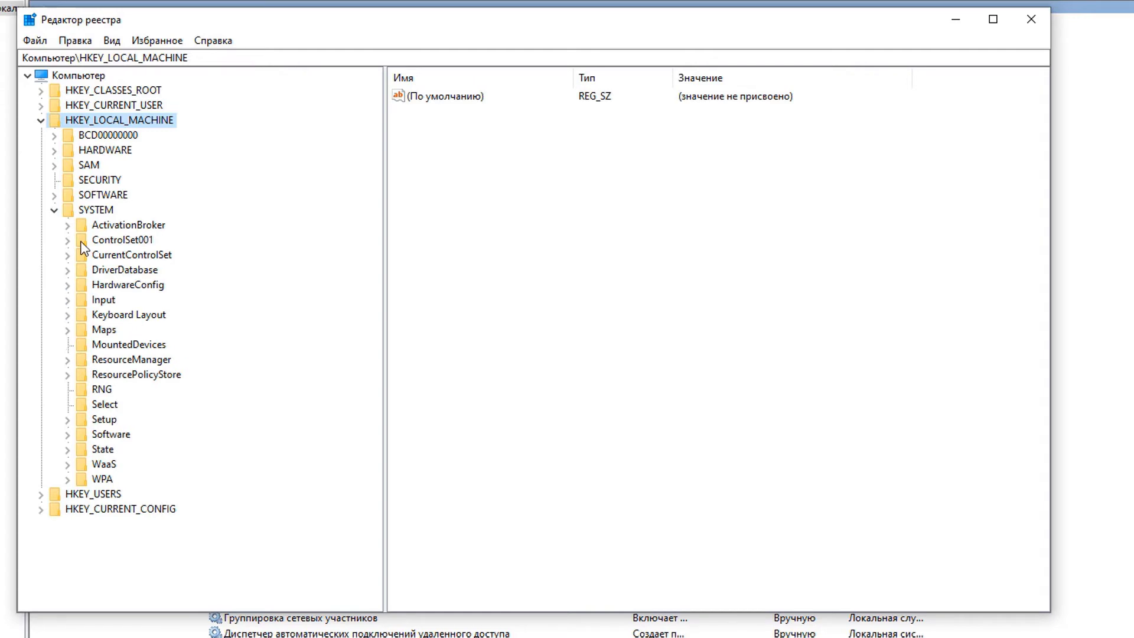
click(68, 256)
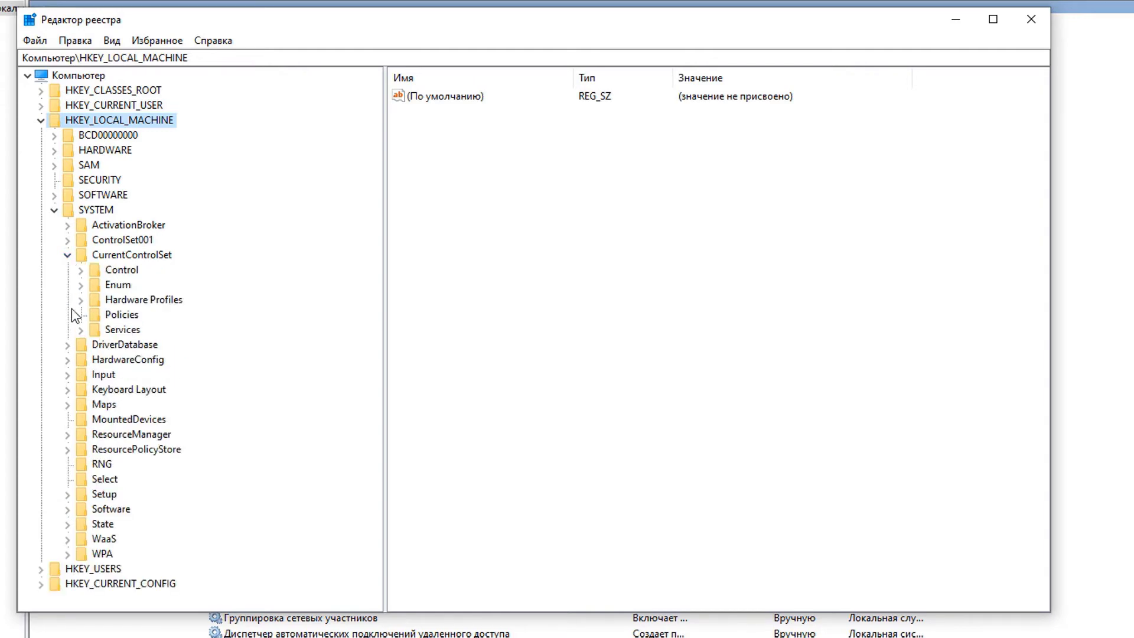
click(80, 329)
drag(373, 105, 372, 171)
Rearrange the Registry Editor and firewall properties windows to compare the service name with the registry keys
drag(378, 21, 703, 198)
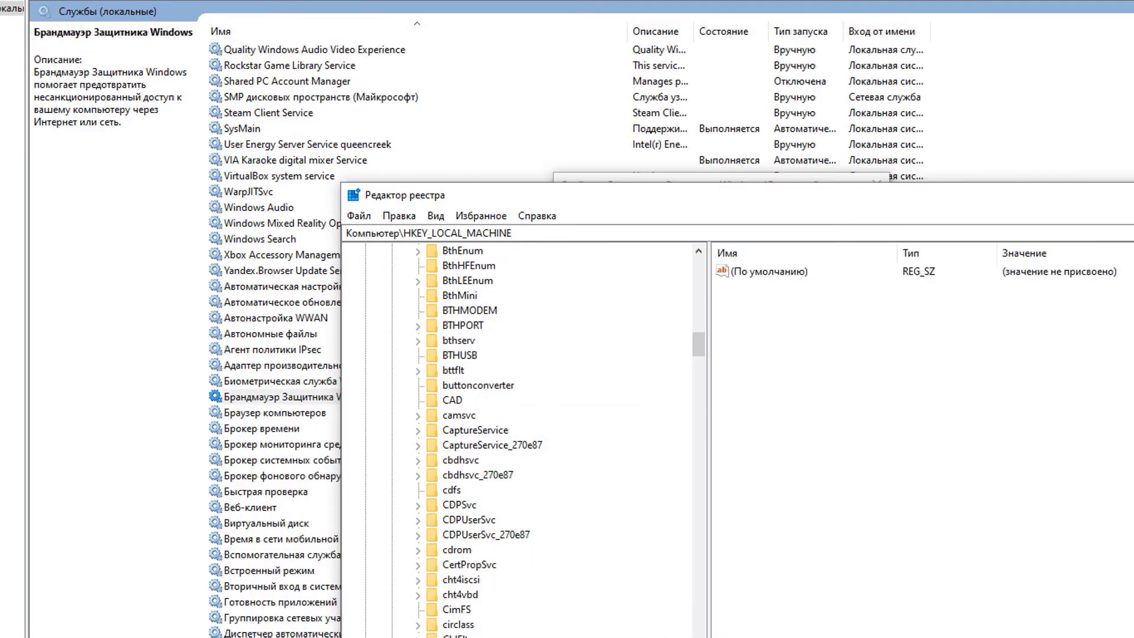
drag(825, 204, 803, 366)
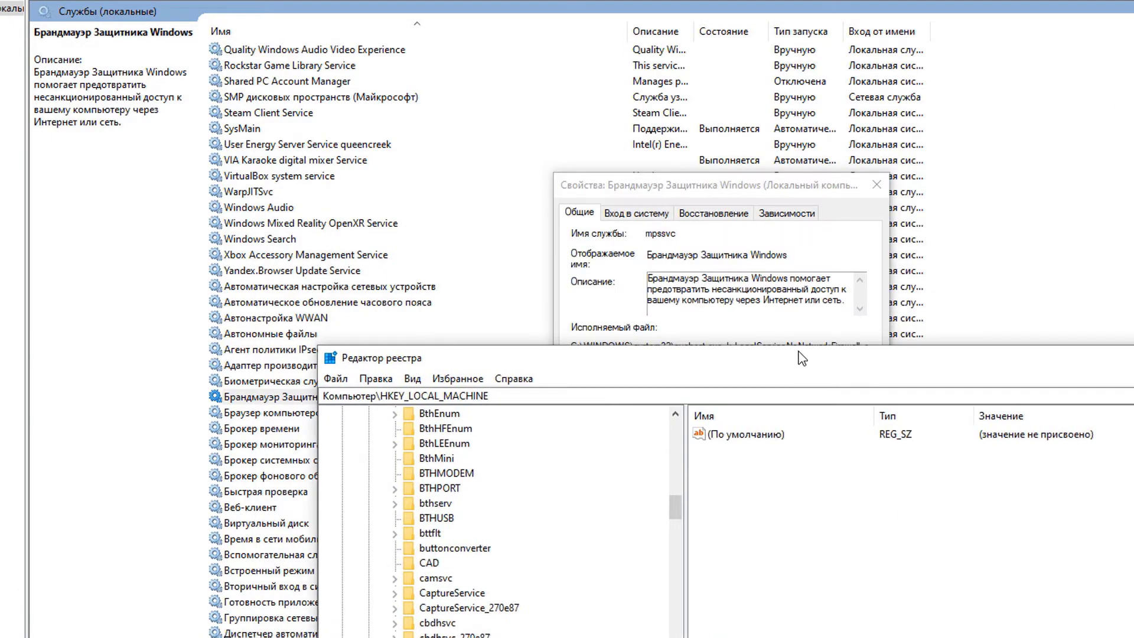
drag(767, 183, 940, 111)
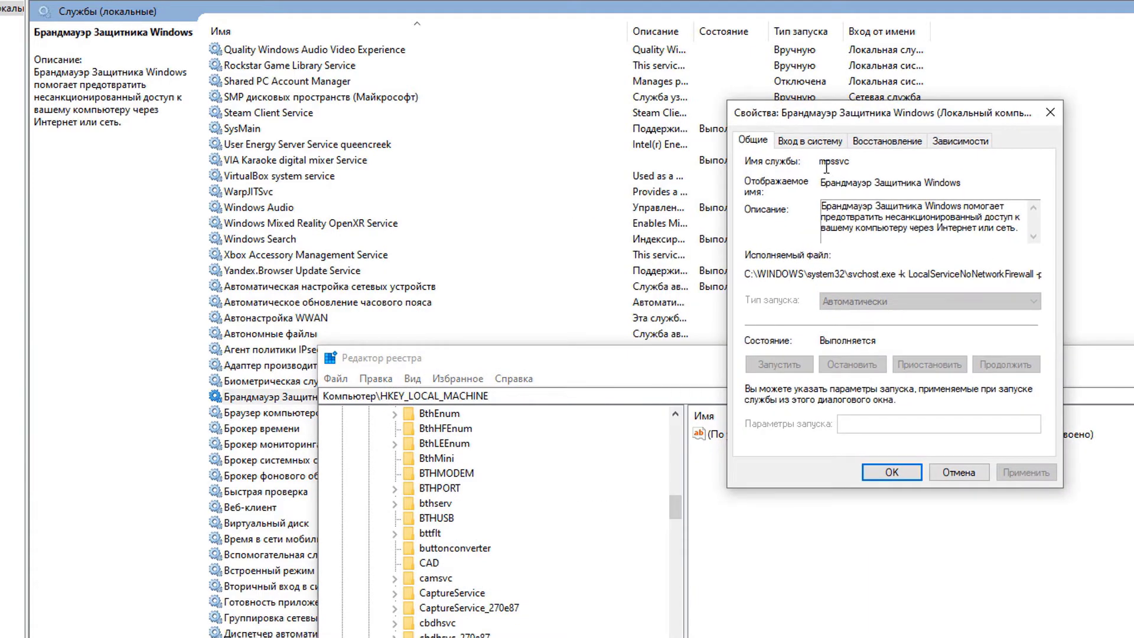
drag(623, 367, 646, 141)
In the mpssvc key under Services, open the Start parameter and keep its value at 2
drag(701, 279, 683, 421)
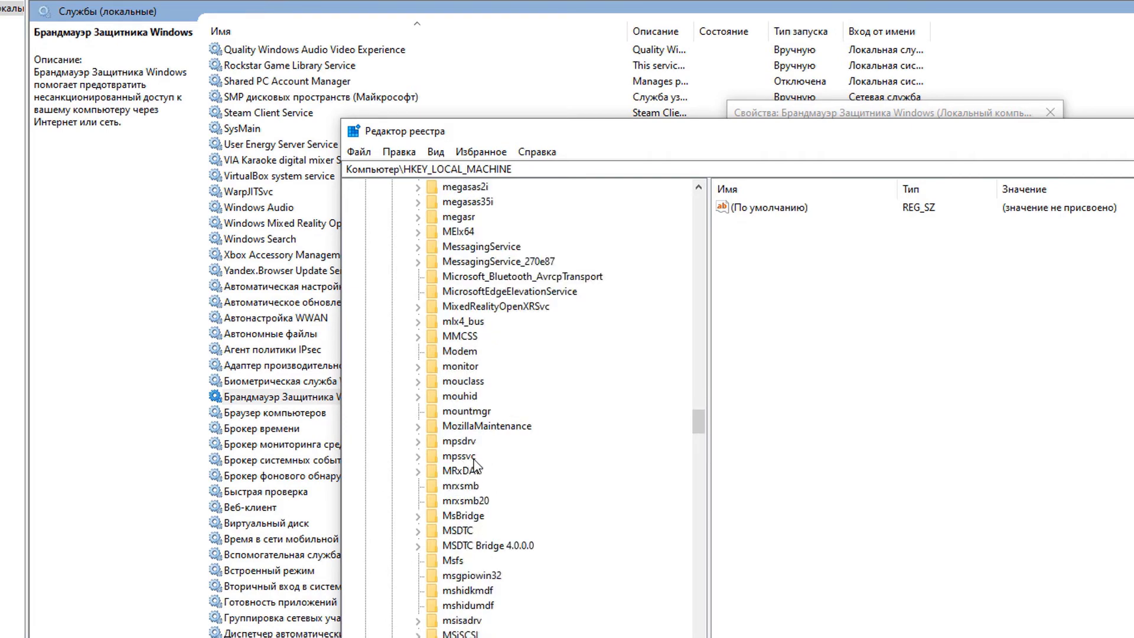
click(457, 457)
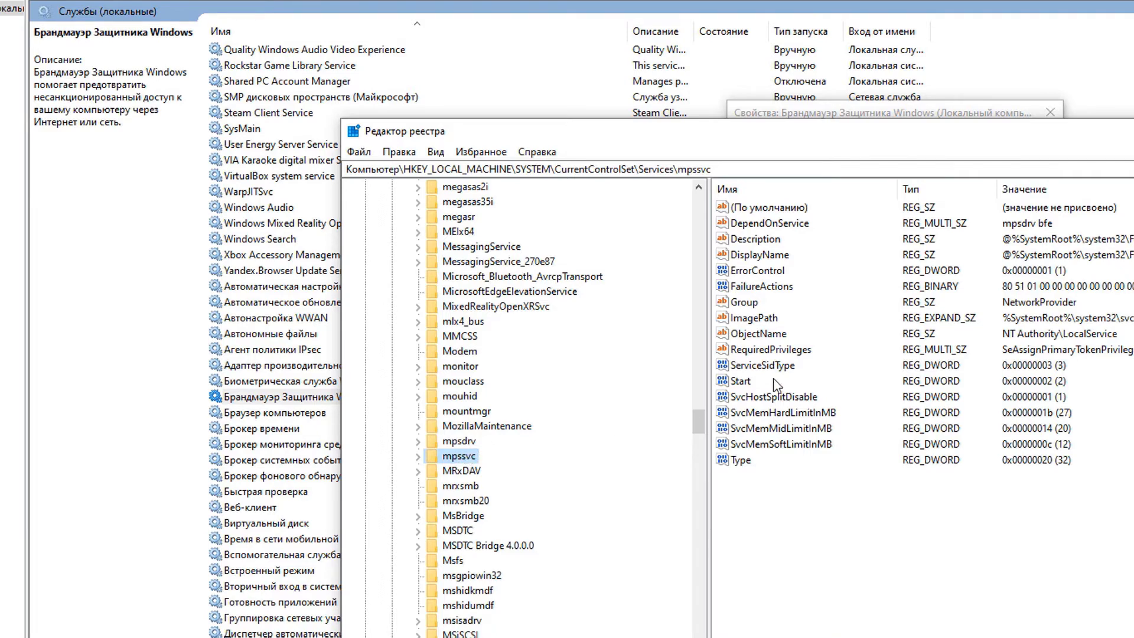
double_click(741, 380)
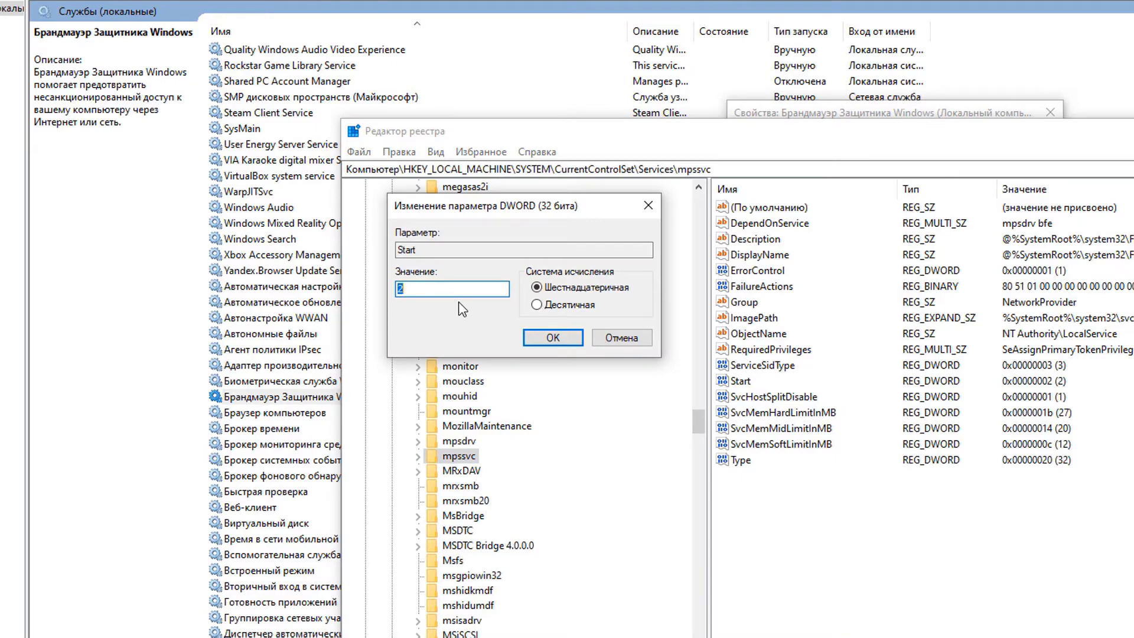
click(413, 289)
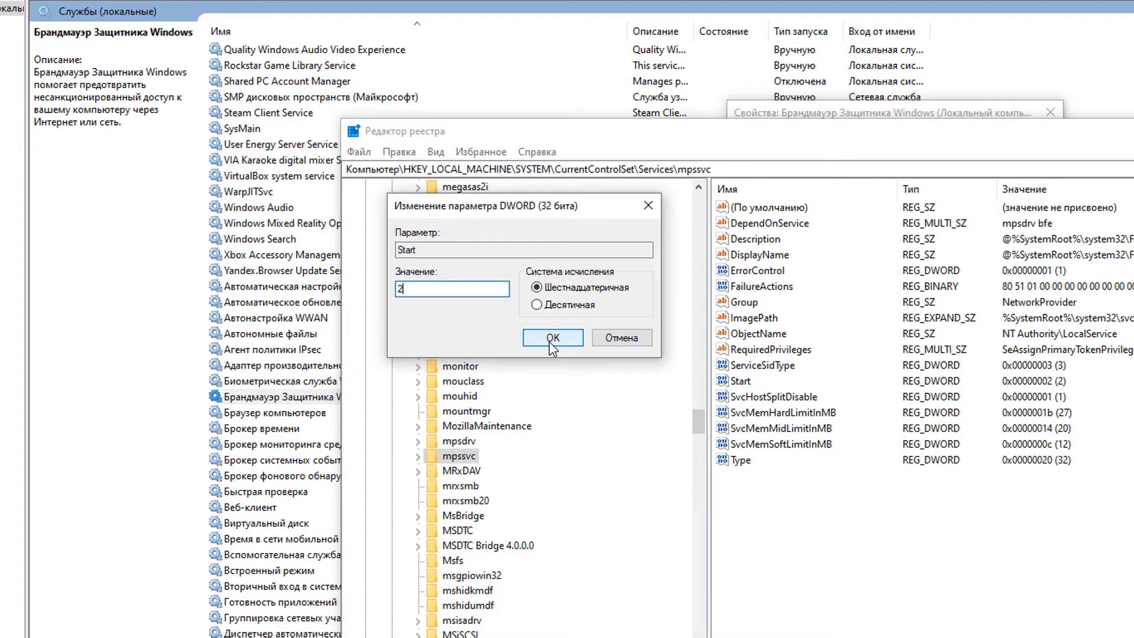
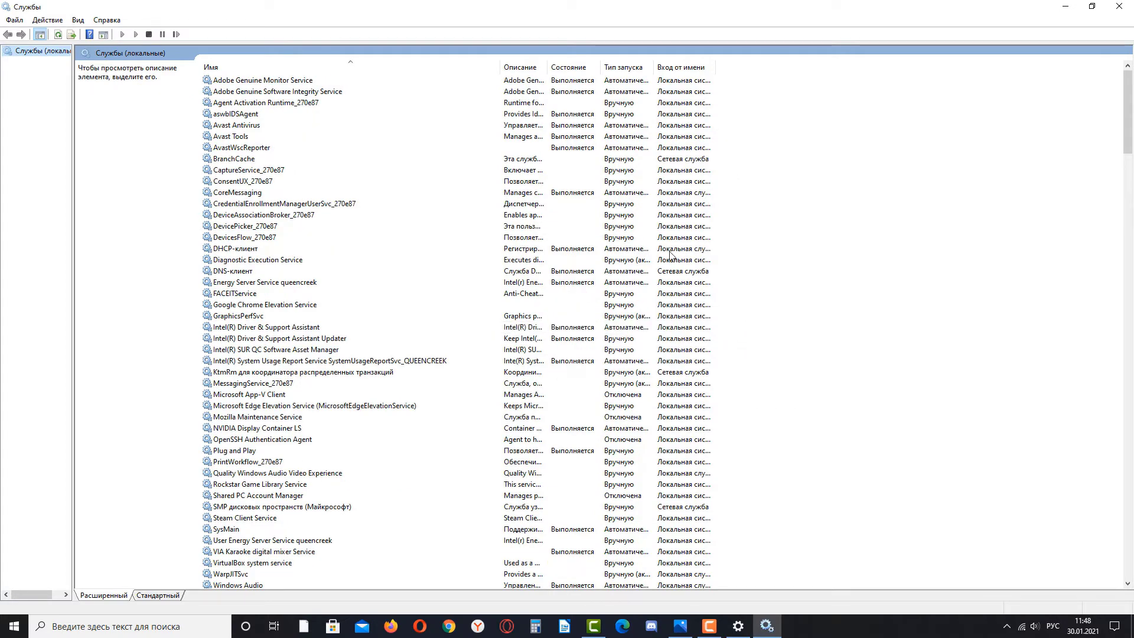
Review the startup type of the Windows Event Collector service (Сборщик событий Windows) and accept its properties unchanged
drag(1129, 107, 1129, 384)
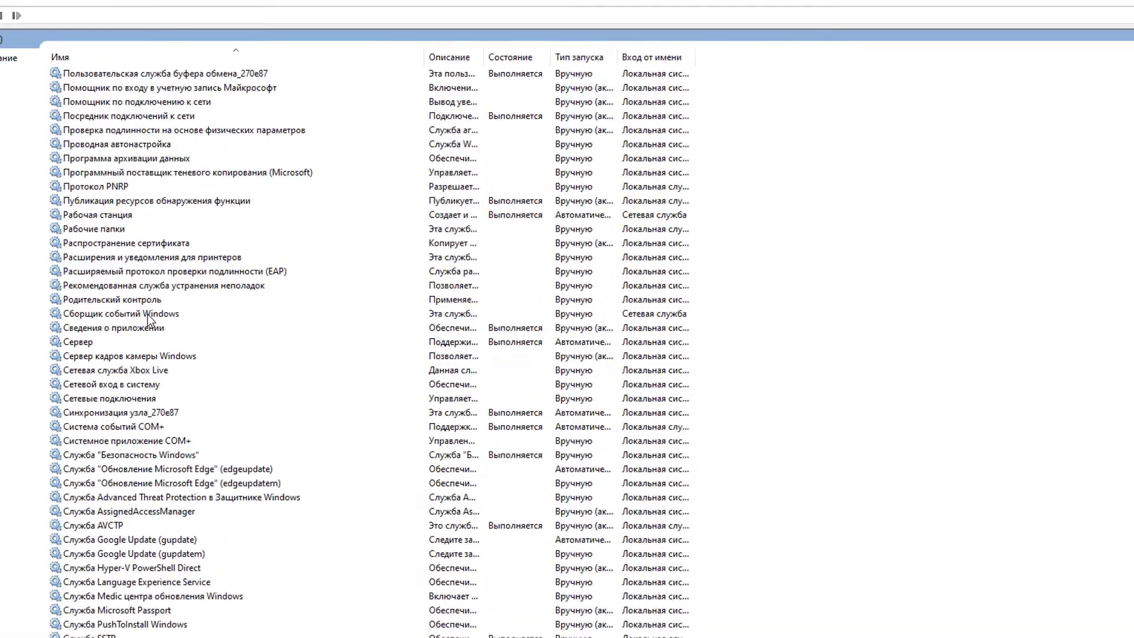
double_click(148, 316)
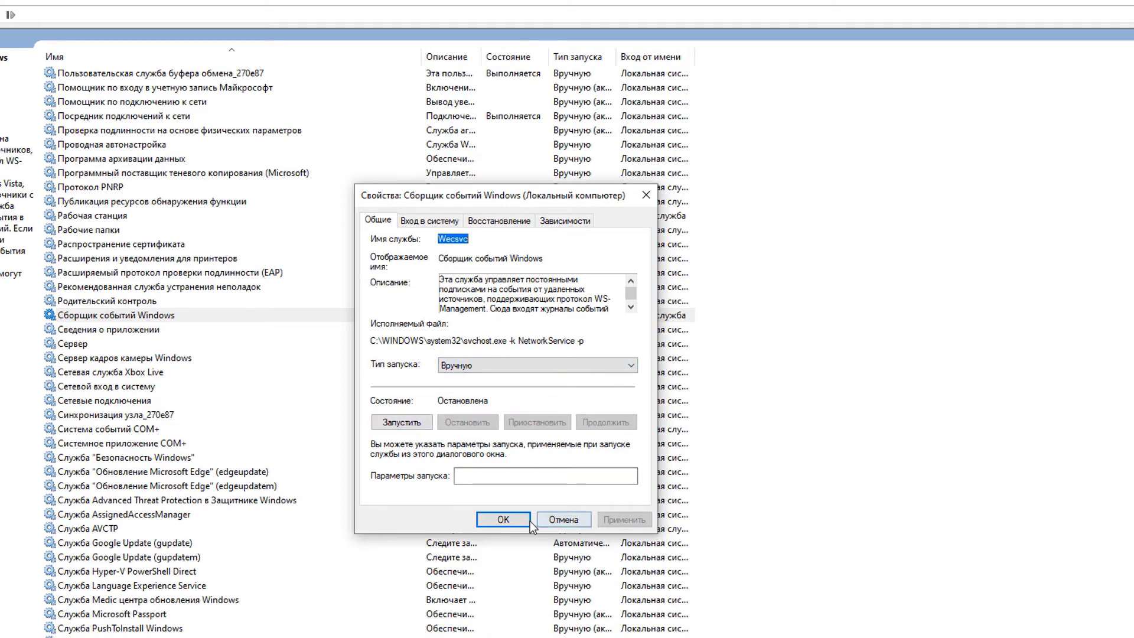
click(504, 521)
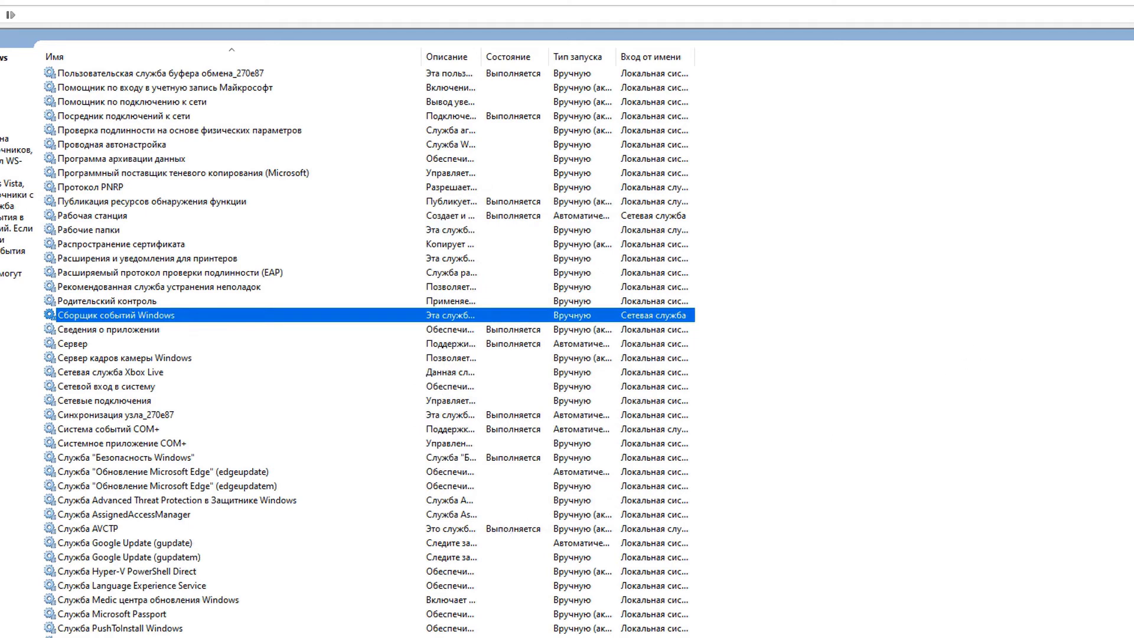
Review the startup type and state of the Windows Event Log service (Журнал событий Windows) and accept its properties unchanged
scroll(372, 351, up, 15)
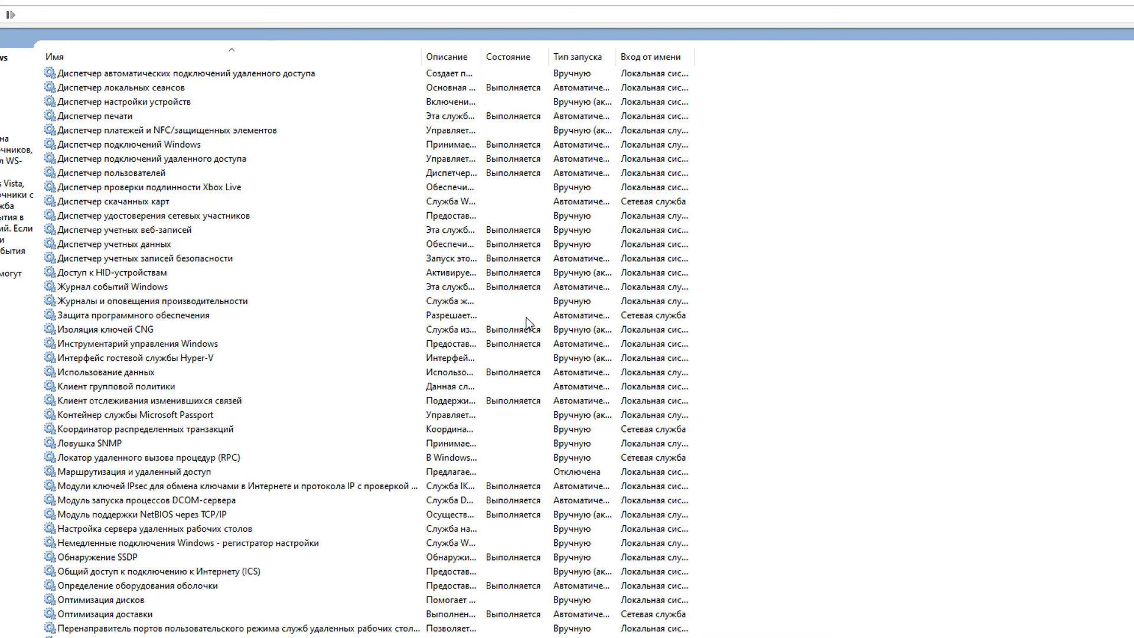
click(109, 279)
double_click(111, 286)
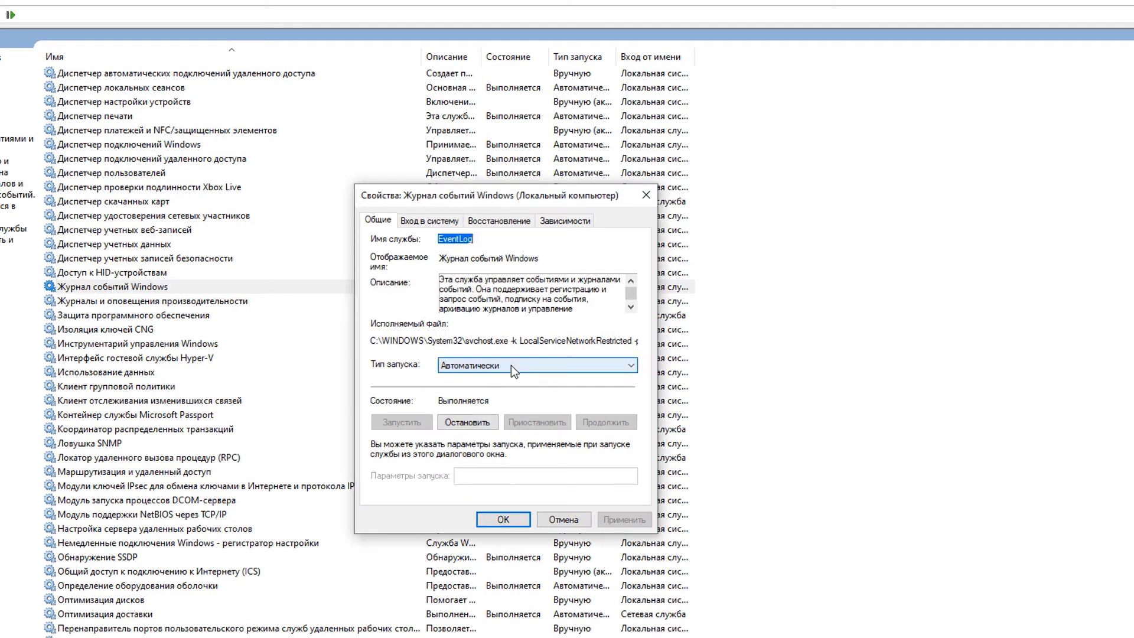
click(506, 520)
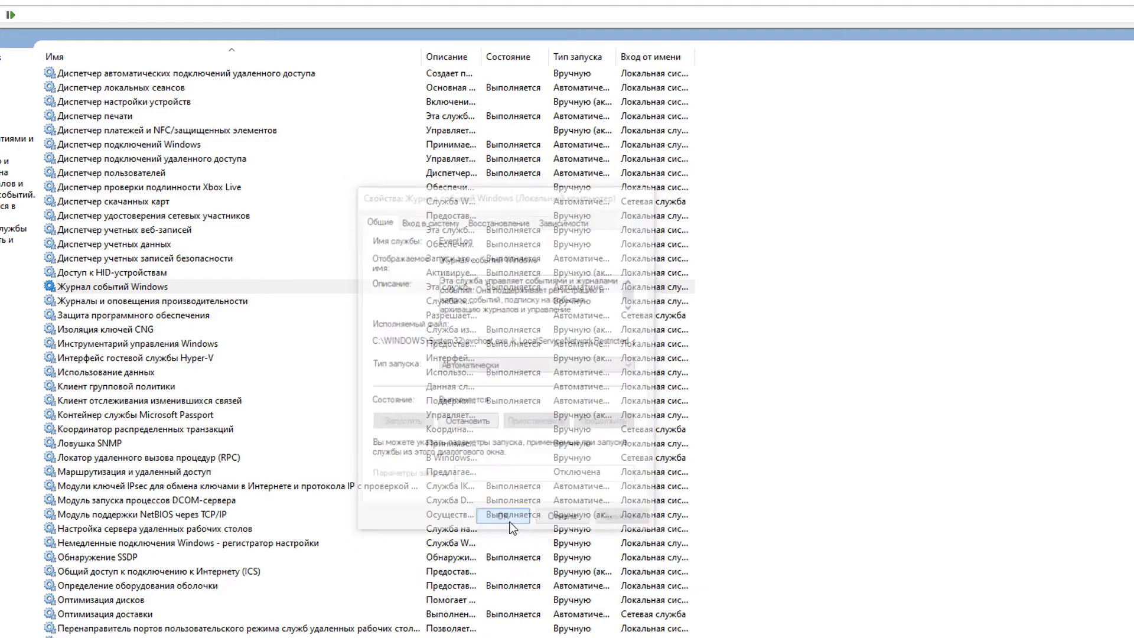
click(873, 395)
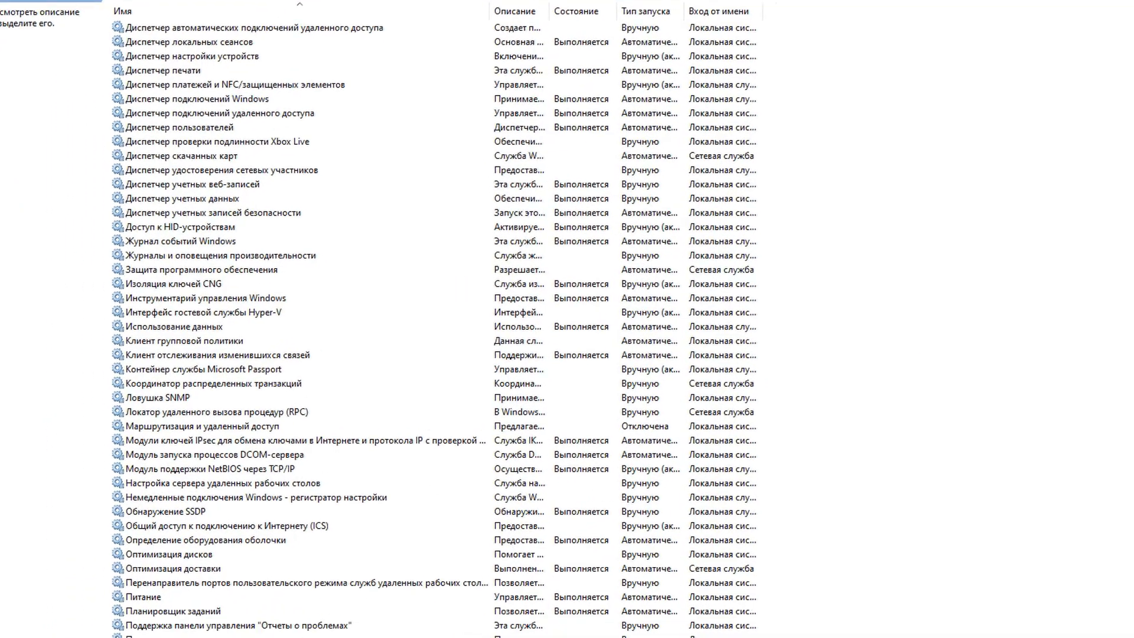
Switch to the Windows Update page in Settings and check for available updates
key(super)
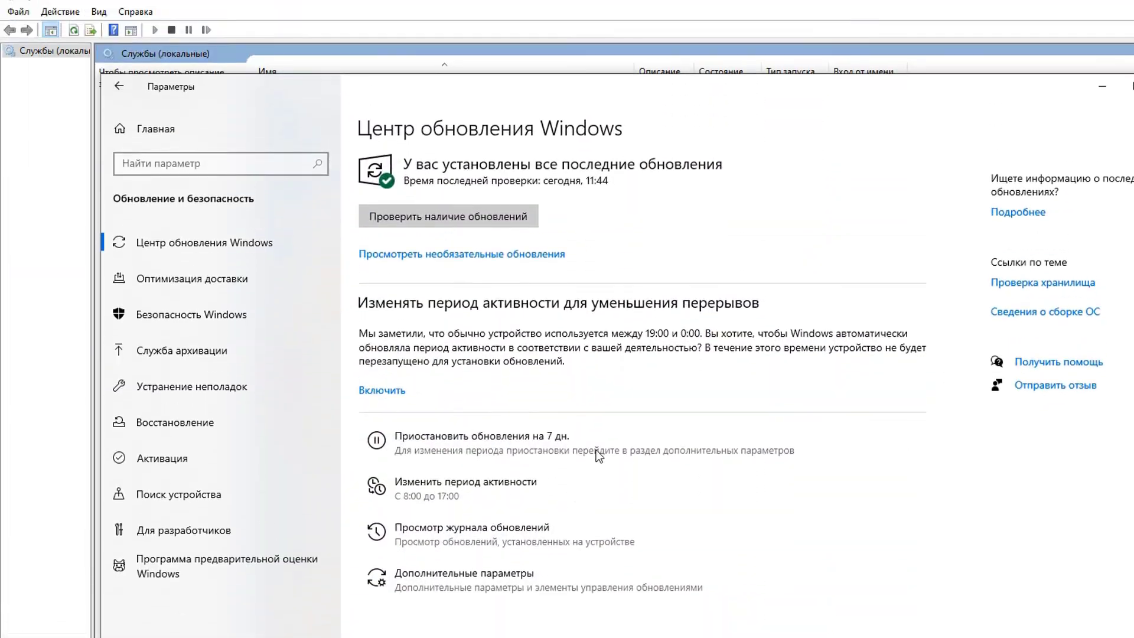
click(465, 232)
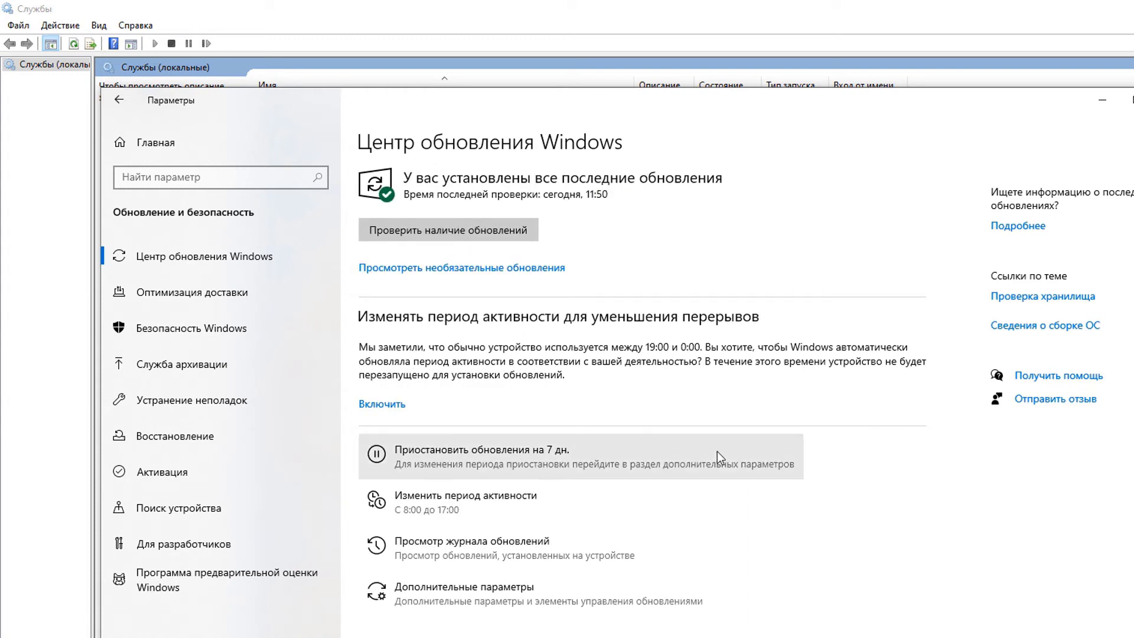
key(alt+F4)
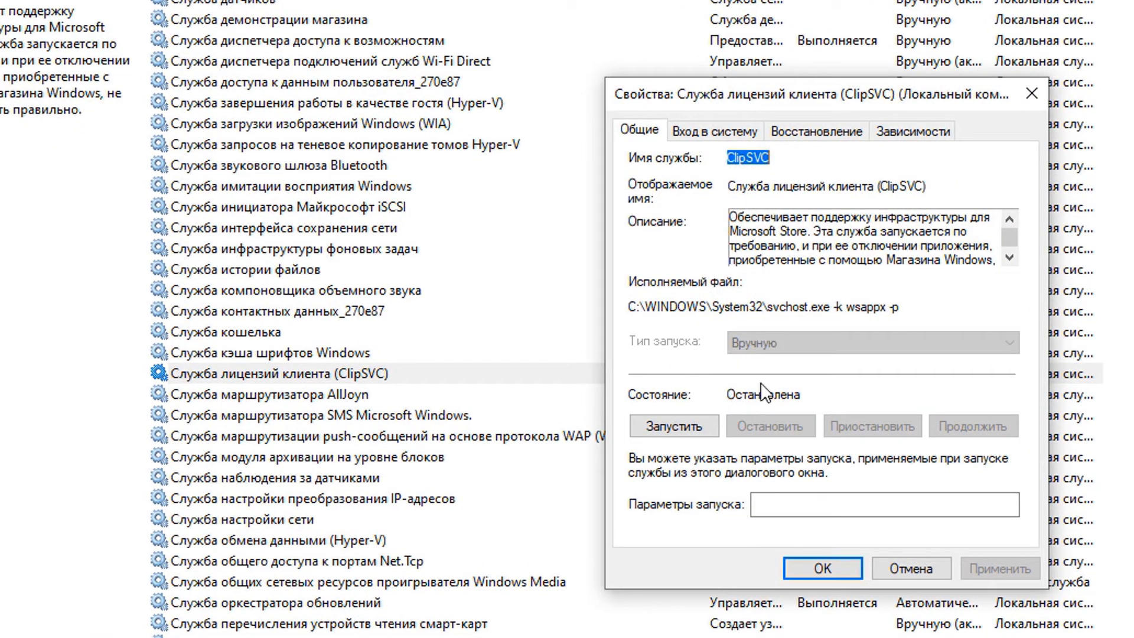
Highlight the service name in the properties of the client license service (ClipSVC), dismiss them without changes, and close the Services window
click(783, 158)
drag(783, 158, 725, 159)
click(762, 158)
click(914, 567)
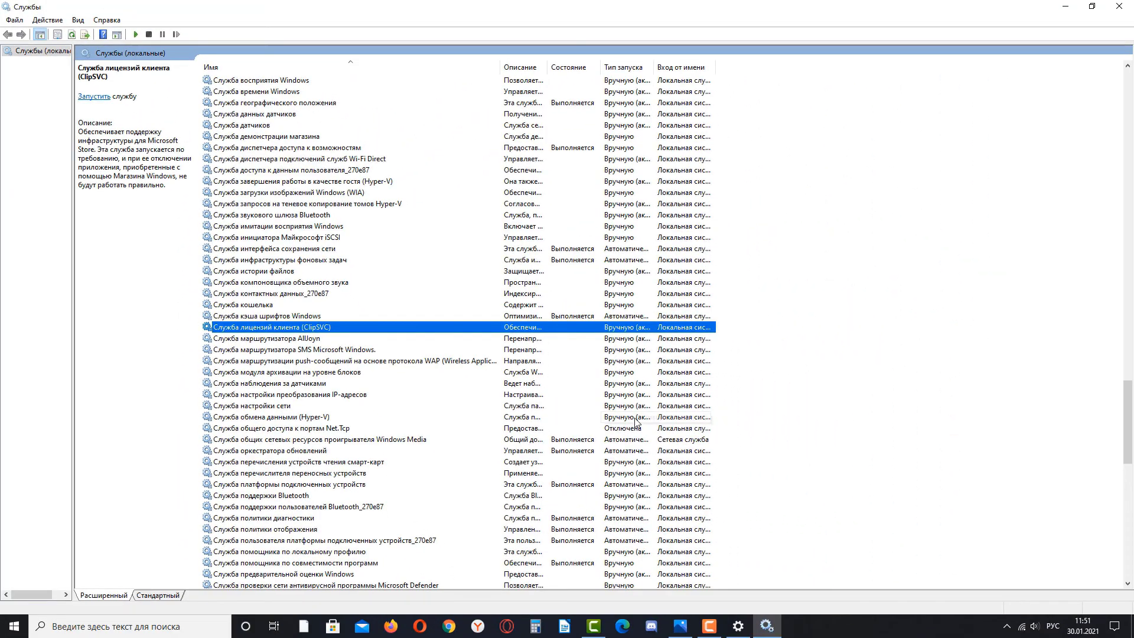
click(782, 321)
key(alt+F4)
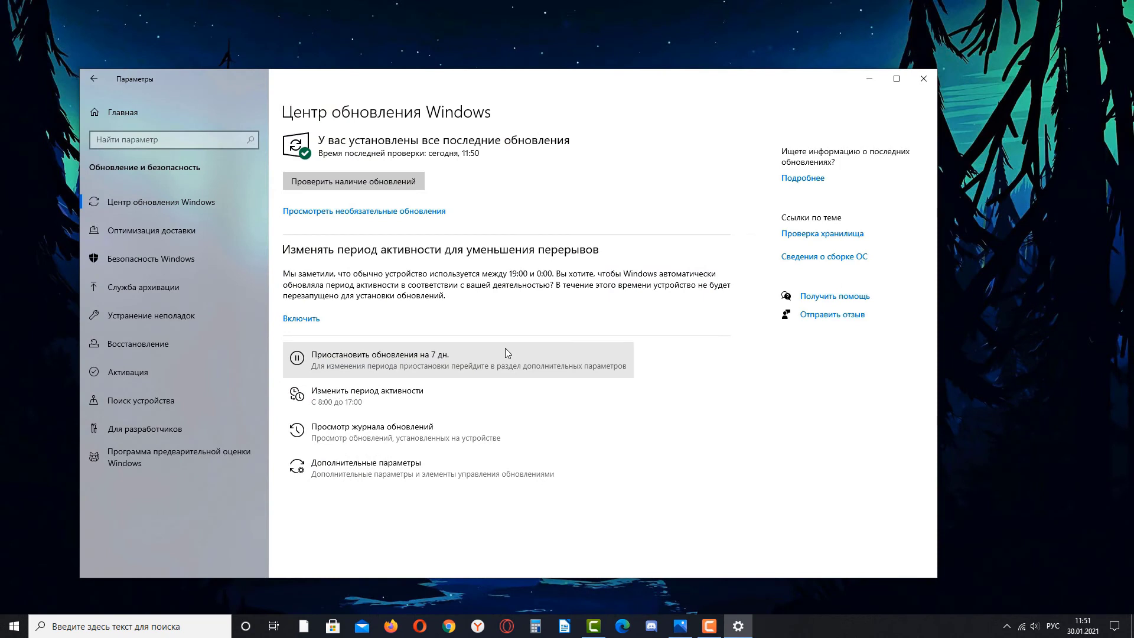